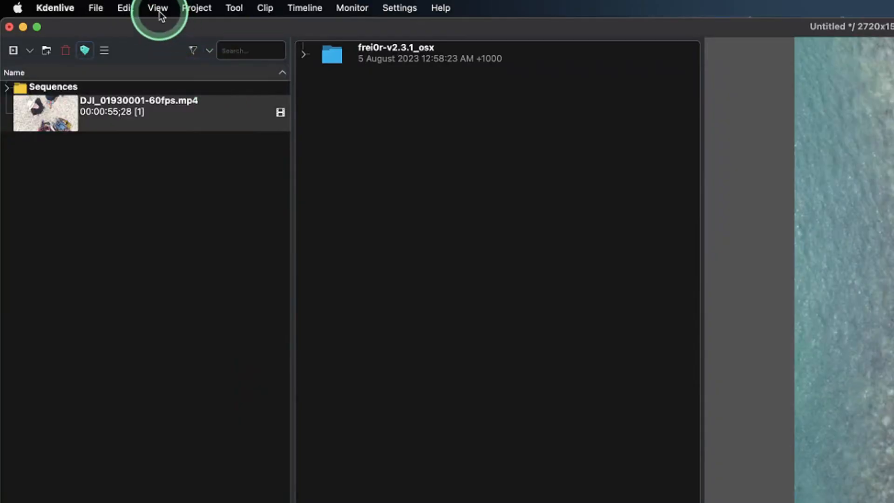
# Open the Time Remapping panel and widen it
pyautogui.click(160, 13)
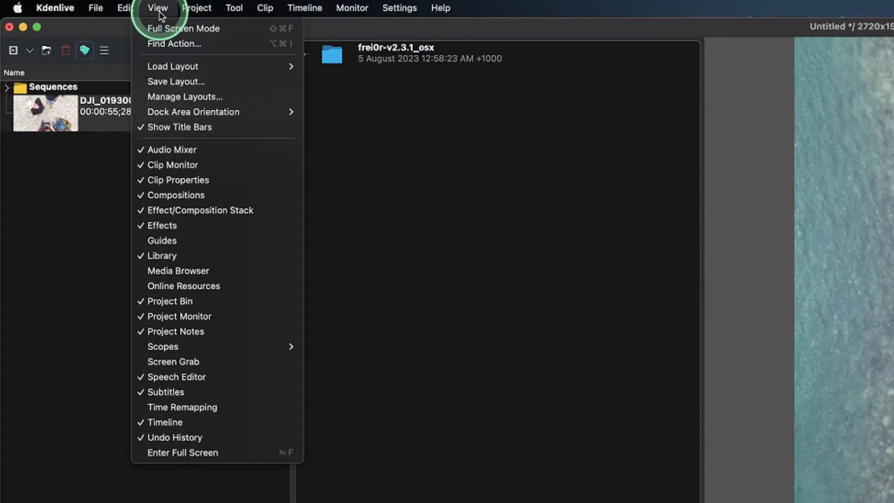
pyautogui.click(187, 415)
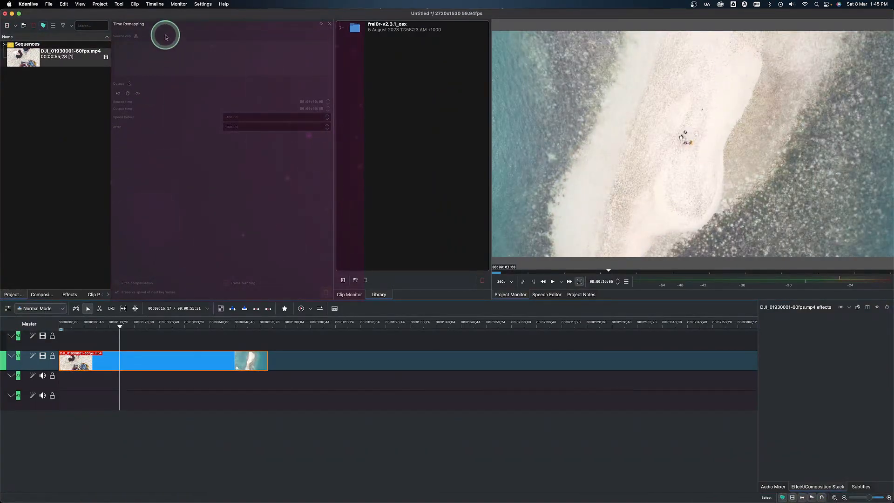
pyautogui.moveTo(334, 81); pyautogui.dragTo(360, 80)
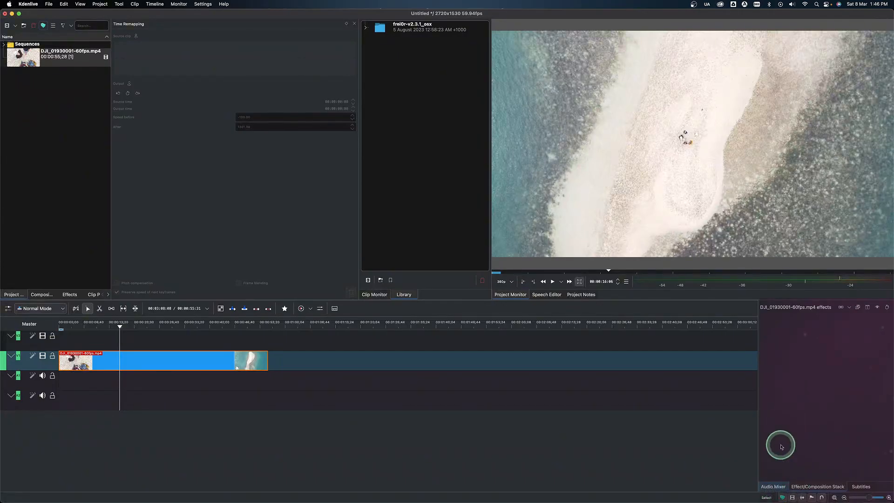
# Dock the Audio Mixer panel above the Library area and adjust its height
pyautogui.click(768, 486)
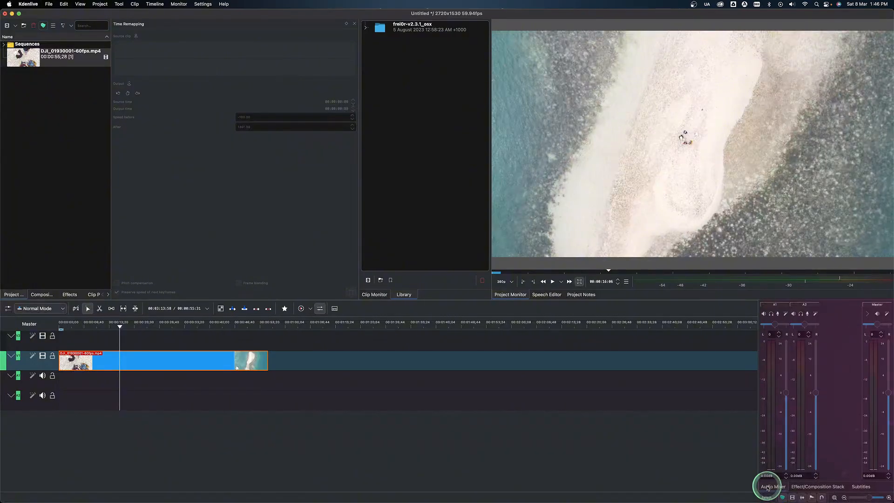
pyautogui.moveTo(762, 475); pyautogui.dragTo(422, 43)
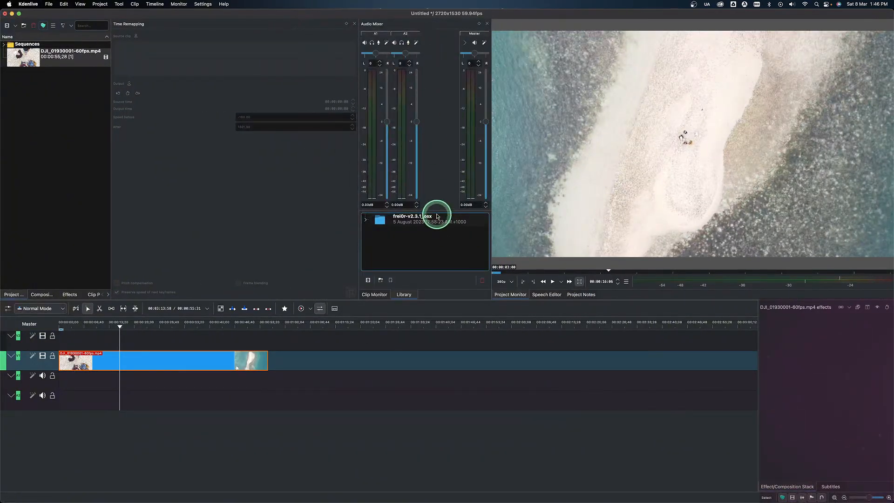
pyautogui.moveTo(437, 211); pyautogui.dragTo(437, 222)
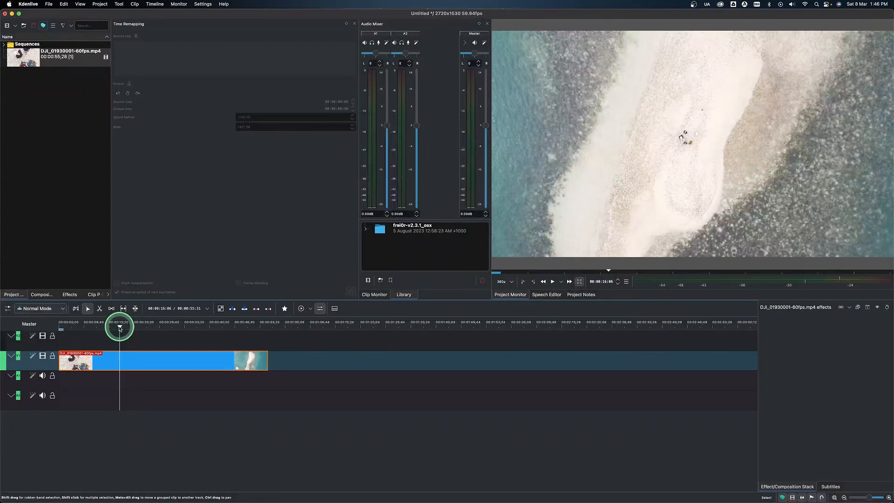
# Add a timeline marker at the playhead with the comment End in Category 1
pyautogui.doubleClick(119, 328)
pyautogui.write('E')
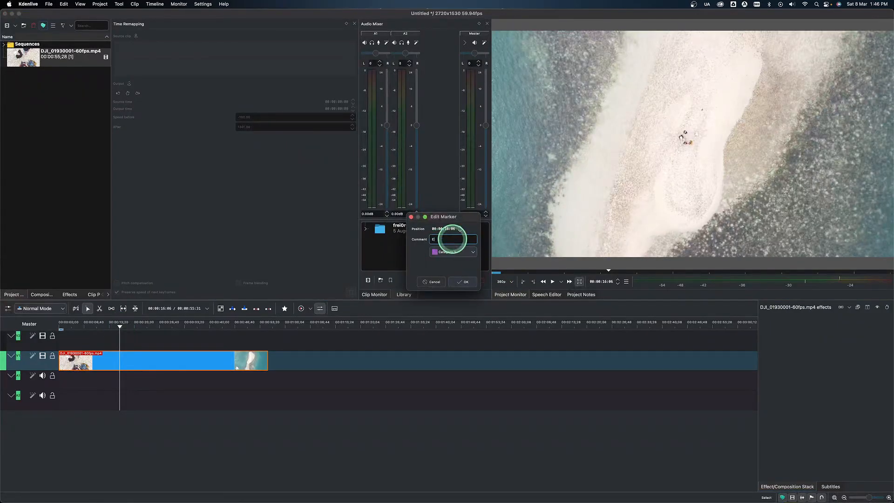
pyautogui.write('b')
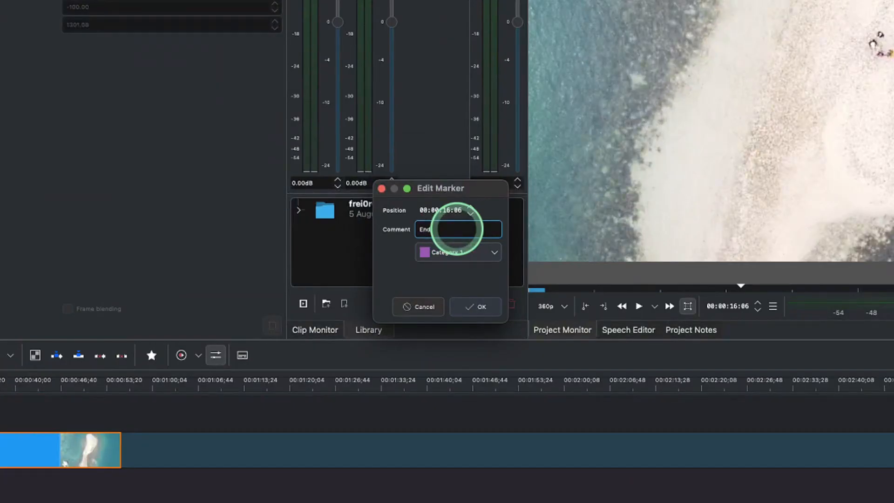
pyautogui.click(473, 253)
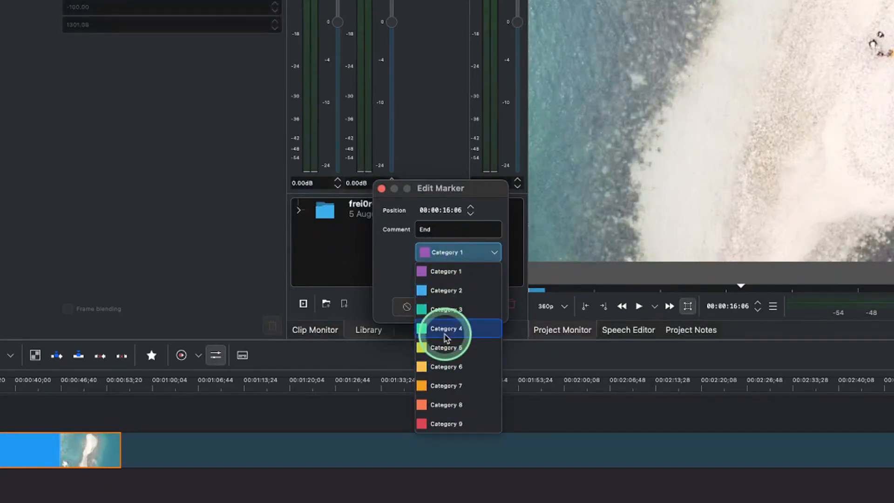
pyautogui.click(393, 266)
pyautogui.click(483, 308)
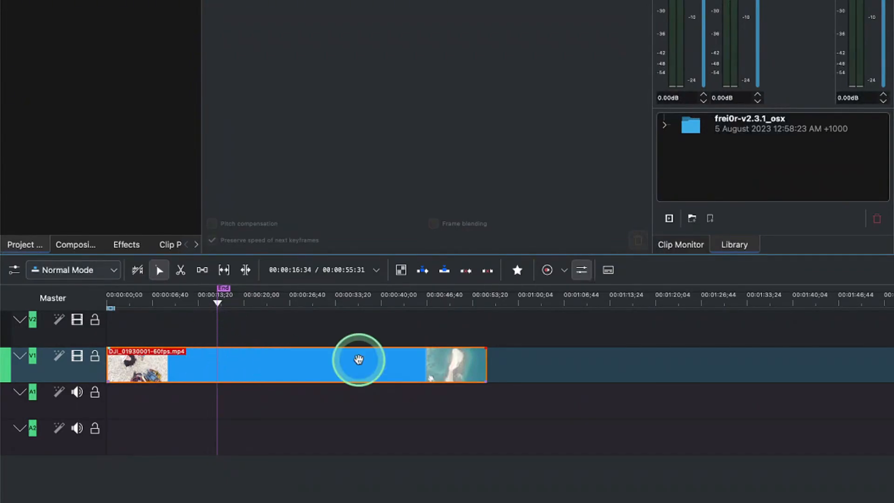
# Enable Time Remap on the drone clip in the timeline
pyautogui.rightClick(360, 359)
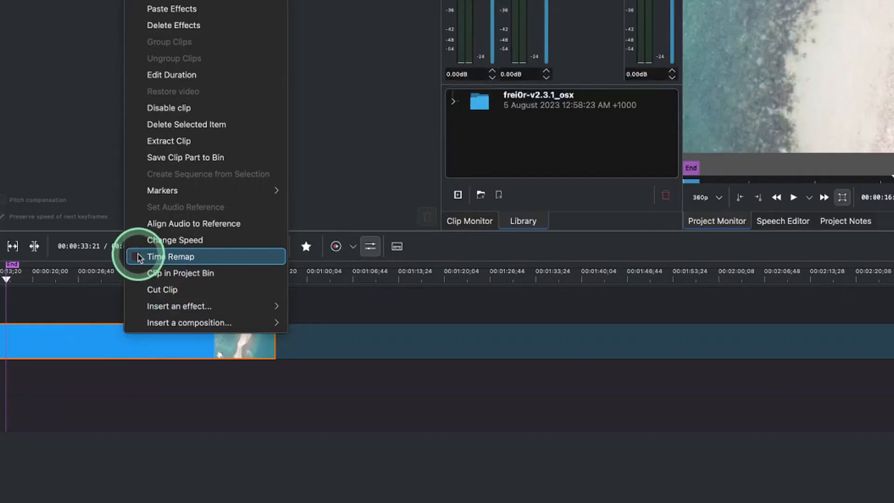
pyautogui.click(141, 262)
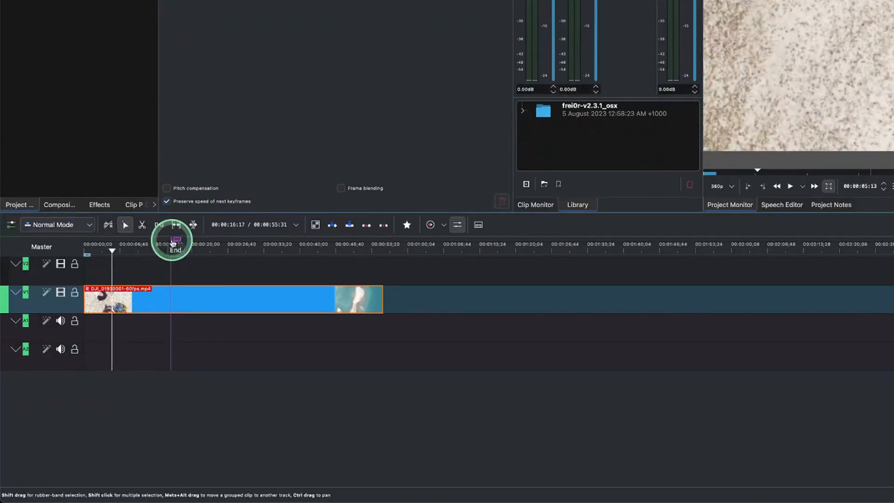
# Add a time remap keyframe at the End marker's position
pyautogui.click(173, 243)
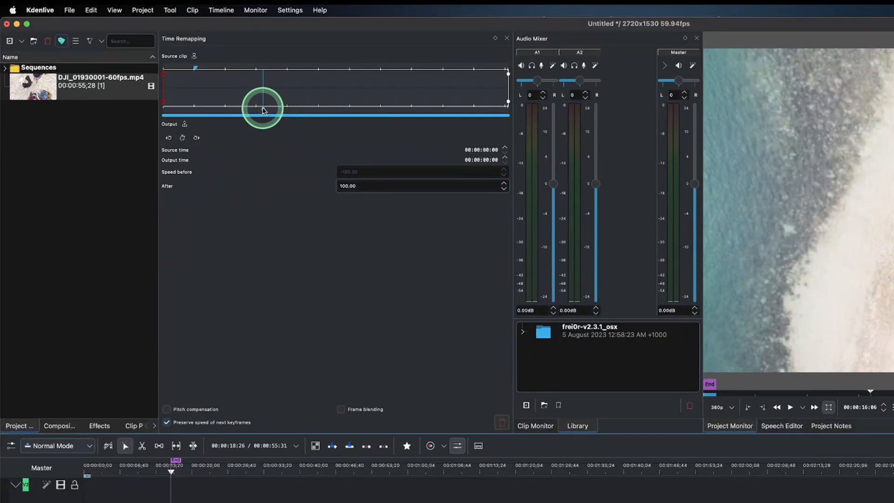
pyautogui.doubleClick(263, 110)
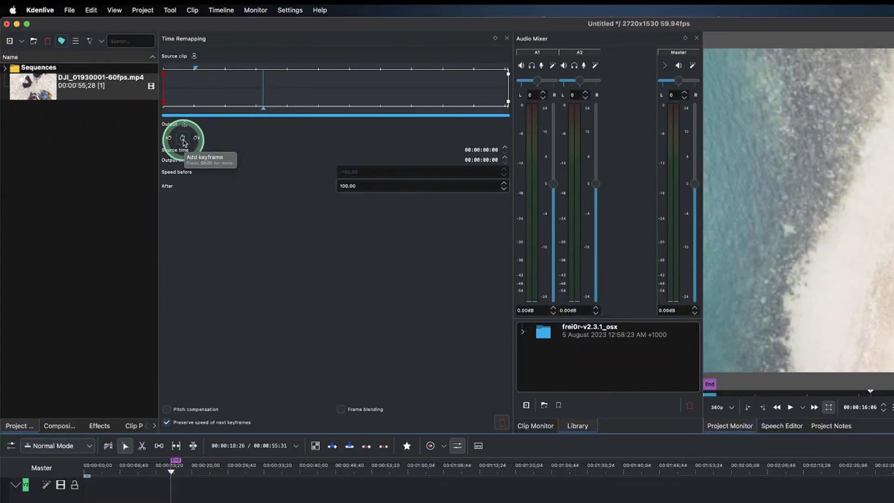
pyautogui.click(183, 138)
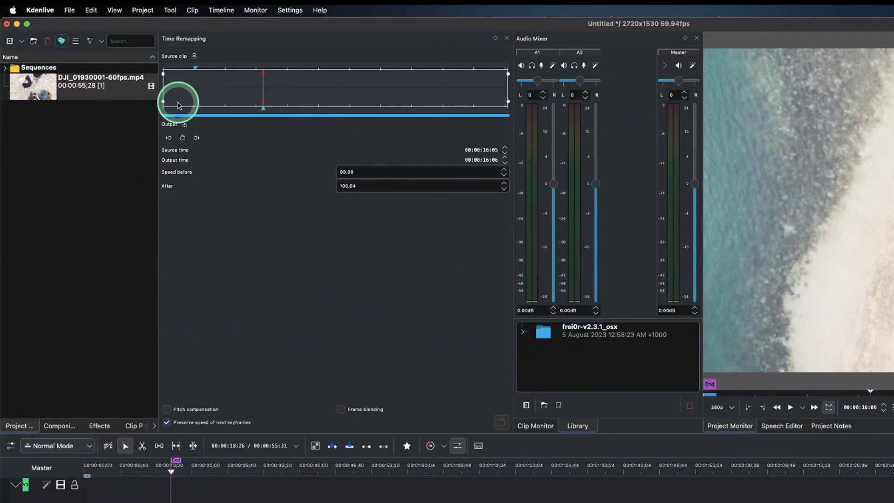
# Drag the new keyframe's output position to about 00:00:01:08 near the clip start to speed up the opening section
pyautogui.click(349, 172)
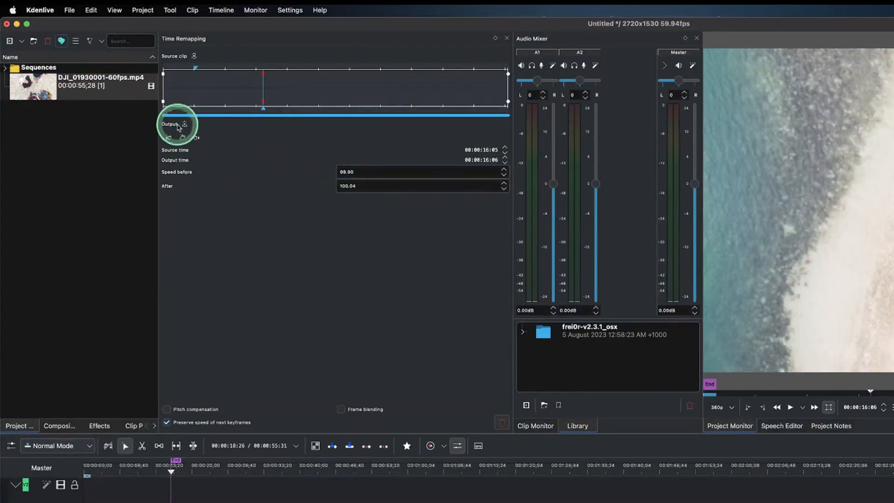
pyautogui.click(164, 107)
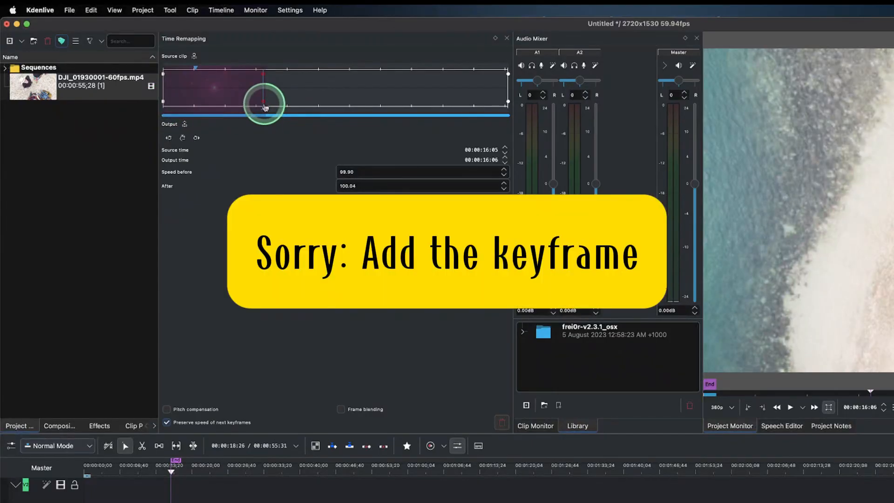
pyautogui.click(265, 108)
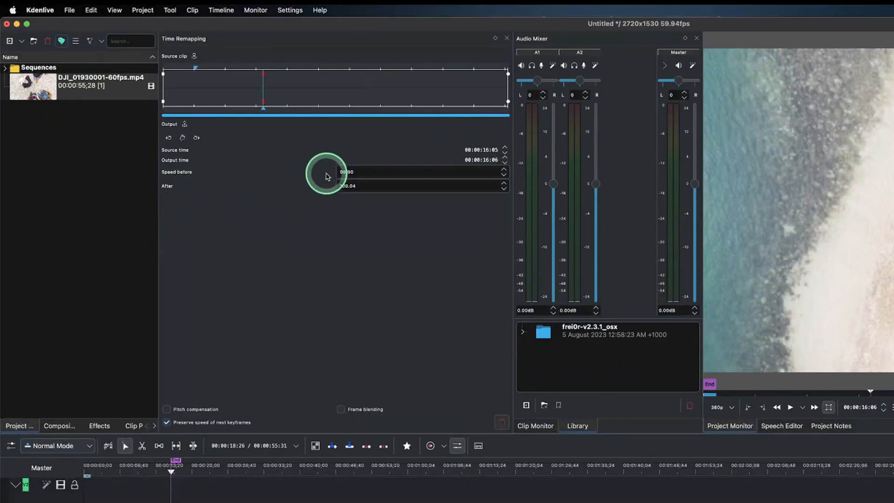
pyautogui.moveTo(263, 103); pyautogui.dragTo(86, 106)
pyautogui.moveTo(166, 102)
pyautogui.mouseDown()
pyautogui.moveTo(174, 103)
pyautogui.moveTo(165, 102)
pyautogui.mouseUp()
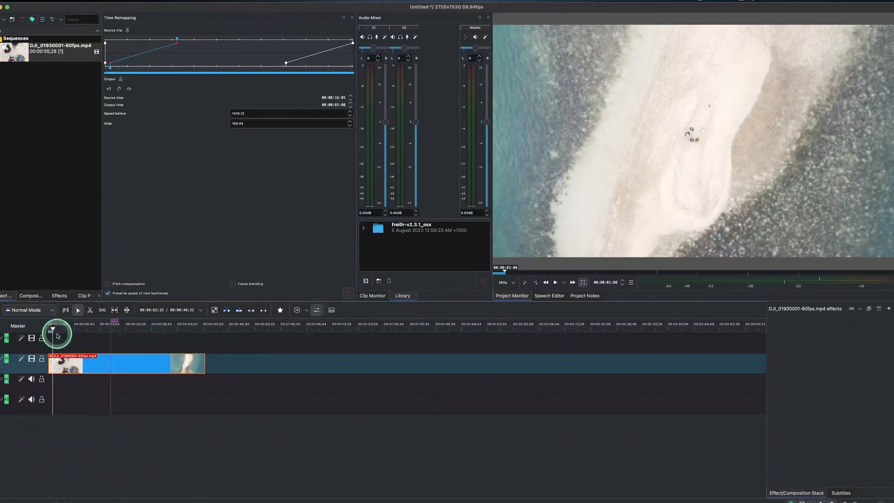
# Scrub the playhead from the start of the timeline to preview the sped-up section
pyautogui.click(51, 327)
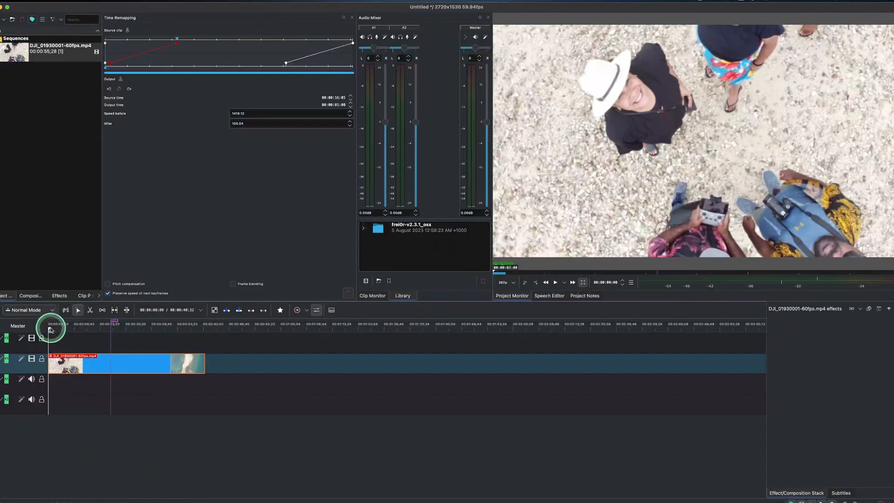
pyautogui.moveTo(54, 329)
pyautogui.mouseDown()
pyautogui.moveTo(100, 331)
pyautogui.moveTo(64, 329)
pyautogui.mouseUp()
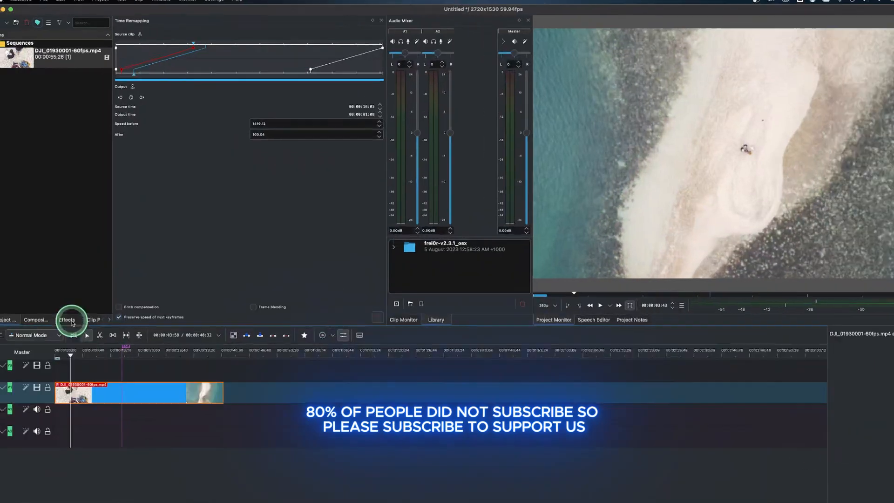
pyautogui.click(118, 7)
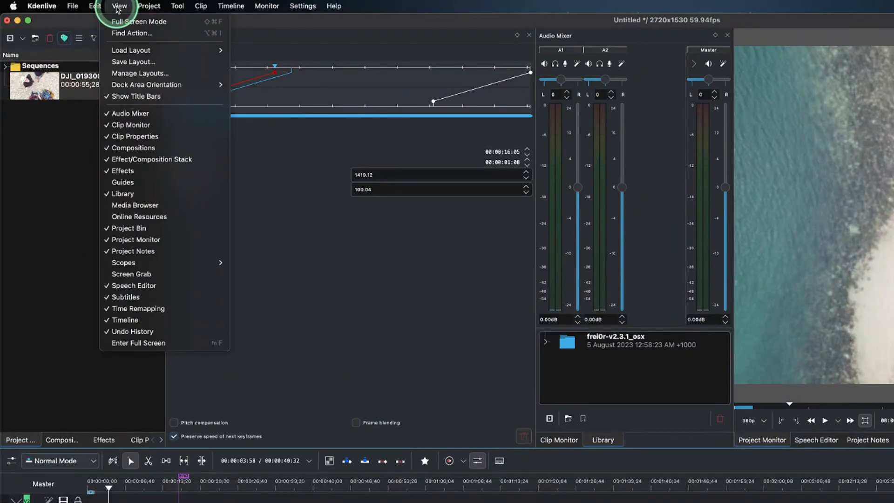
pyautogui.click(53, 145)
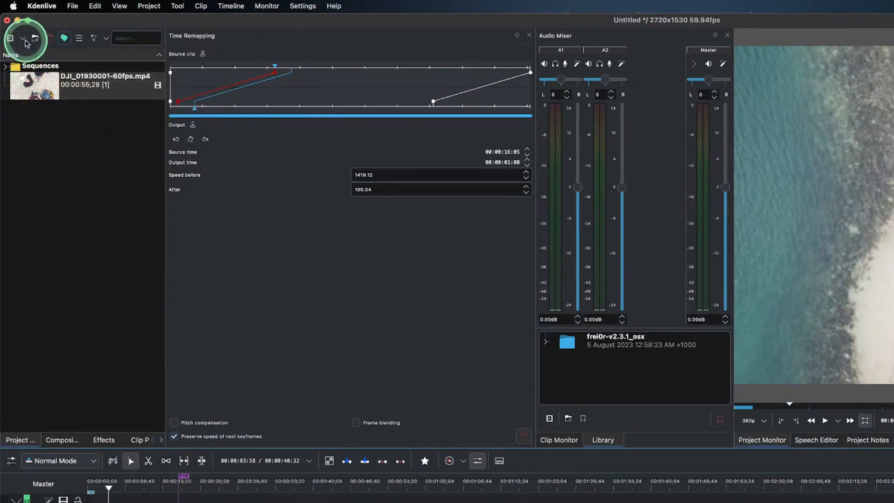
pyautogui.click(25, 40)
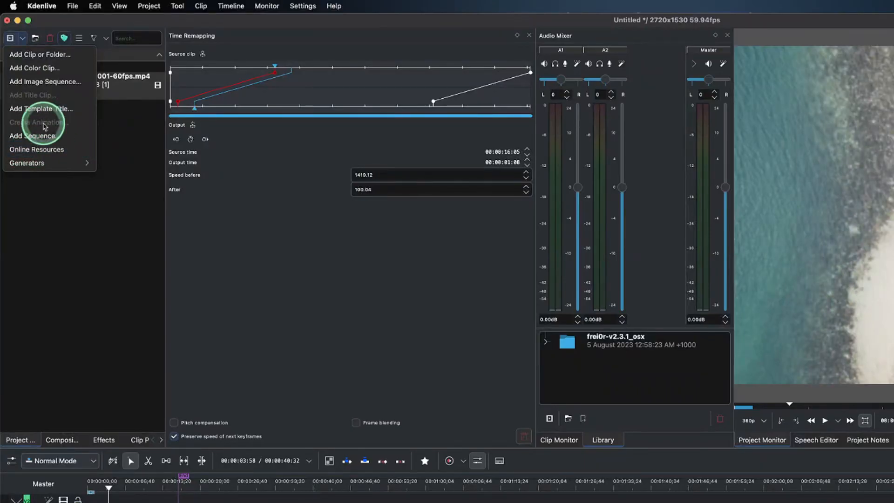
pyautogui.click(23, 40)
pyautogui.click(23, 41)
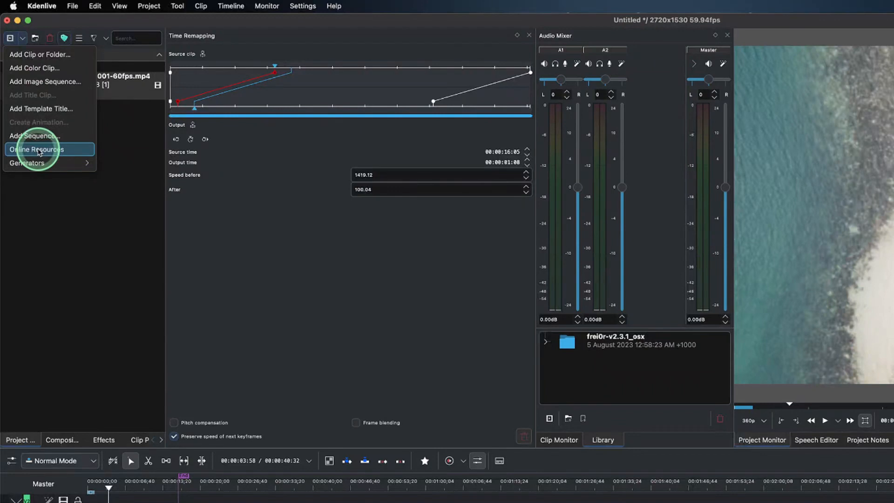
# Open the Online Resources panel
pyautogui.click(119, 6)
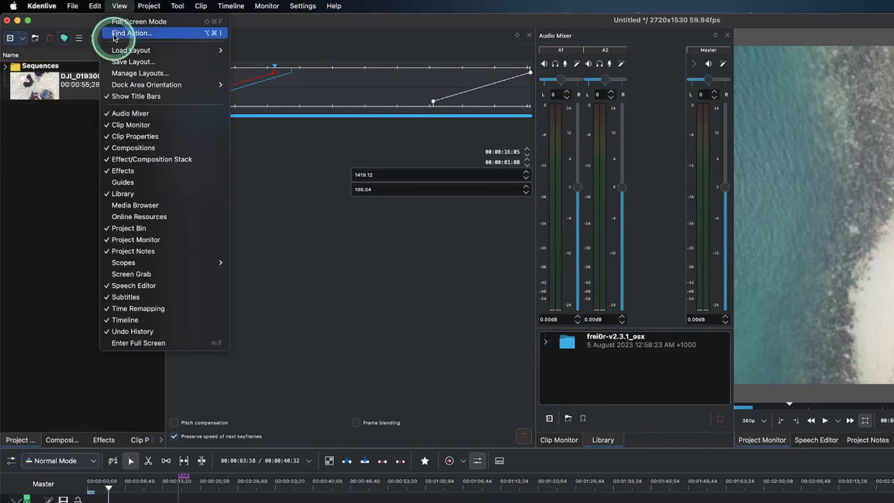
pyautogui.click(129, 218)
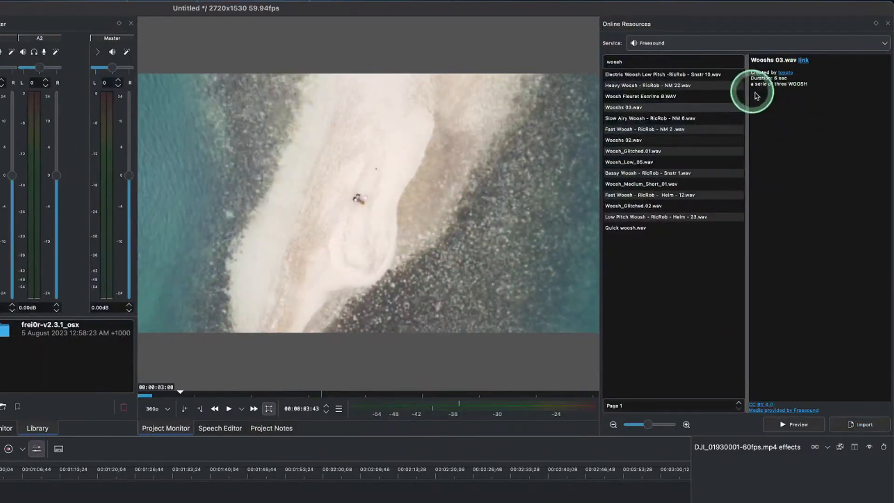
pyautogui.click(658, 59)
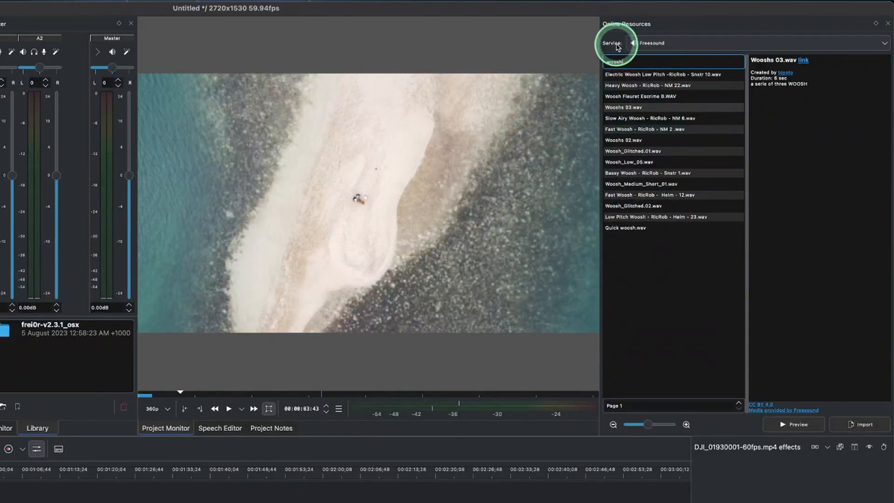
# Open the Freesound web page for the Wooshs 02.wav result of the woosh search
pyautogui.click(881, 43)
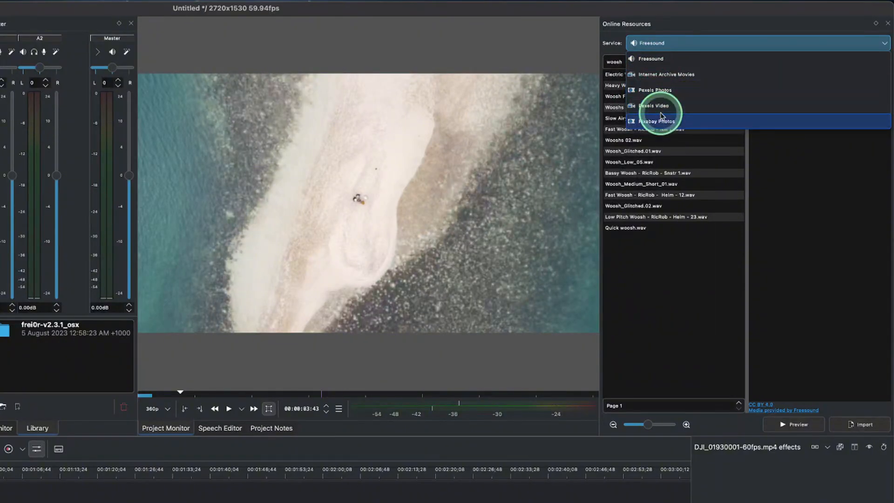
pyautogui.click(659, 31)
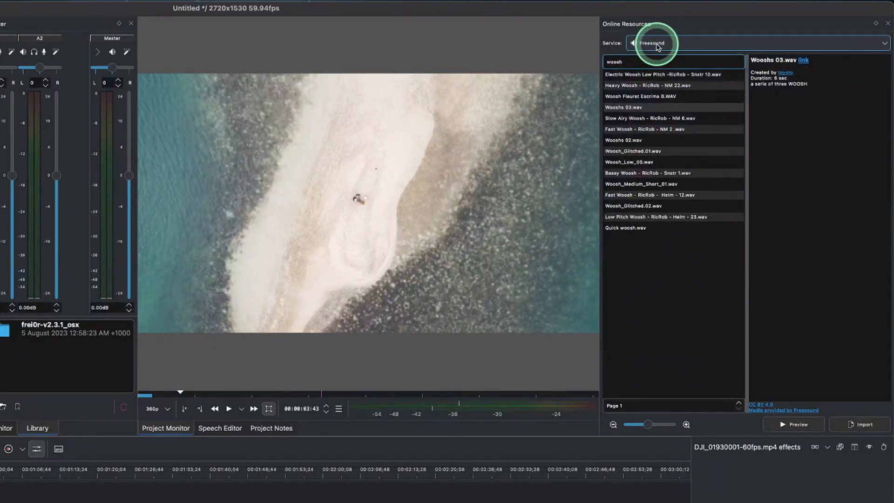
pyautogui.click(636, 63)
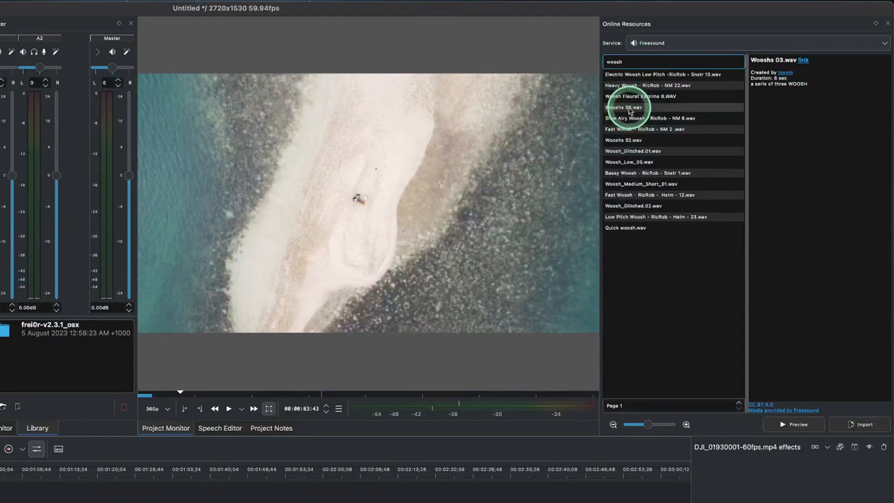
pyautogui.click(632, 141)
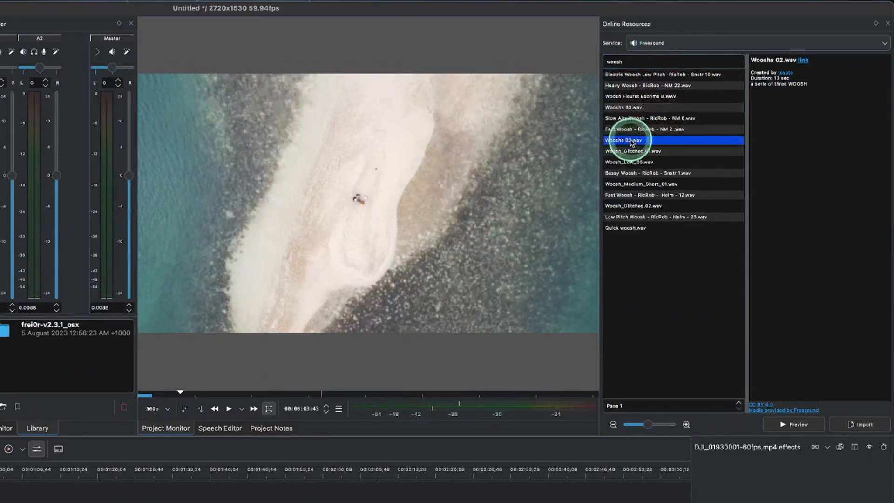
pyautogui.click(803, 61)
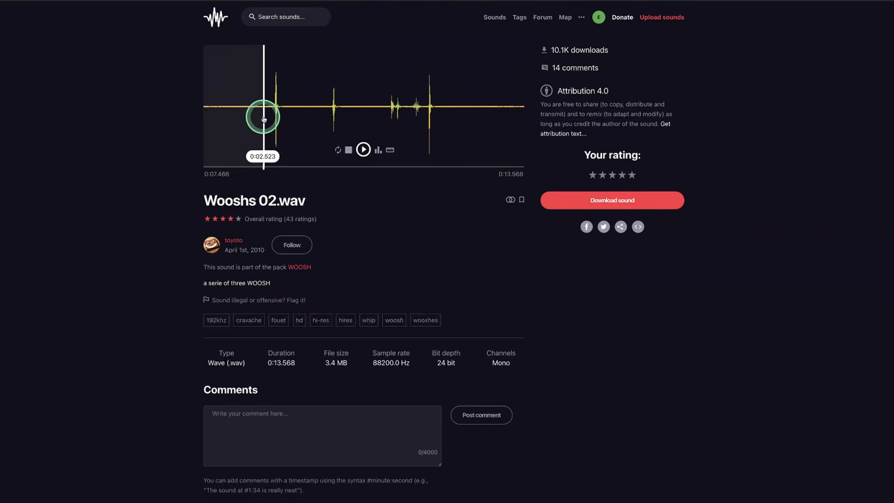
# Browse the Freesound sounds listing page
pyautogui.click(600, 18)
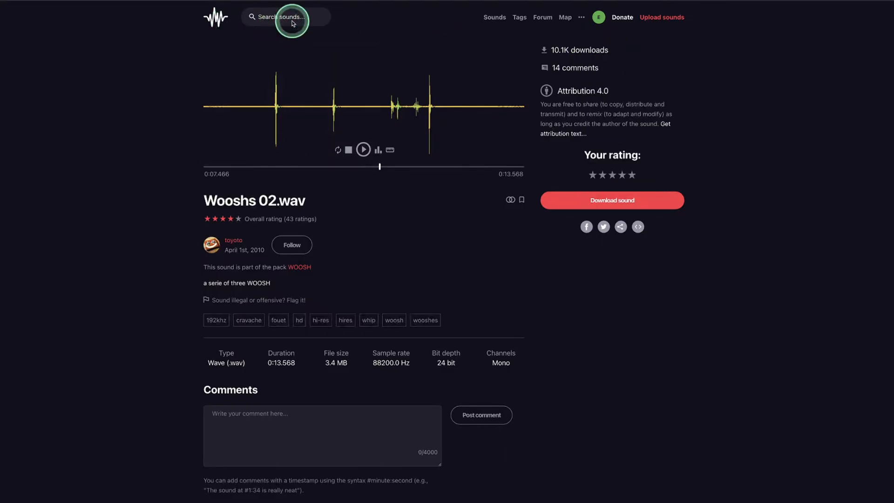
pyautogui.click(500, 20)
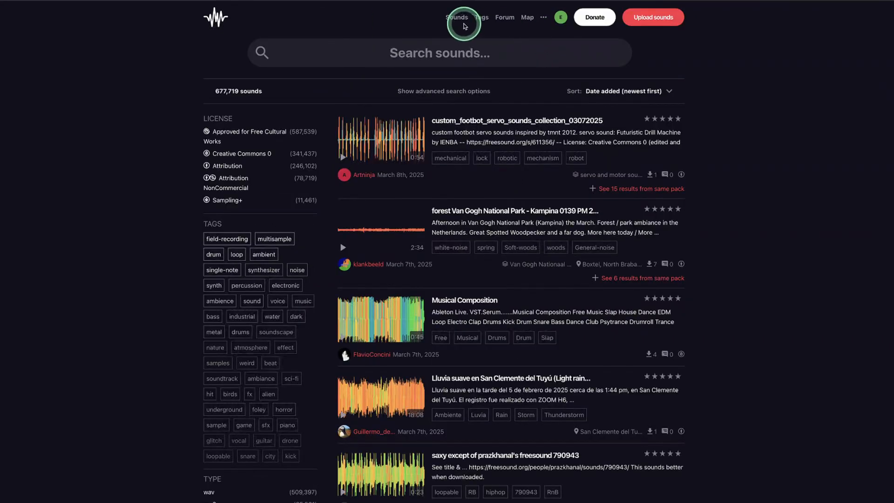
# Search Freesound for woosh and scroll through the sound results
pyautogui.click(399, 51)
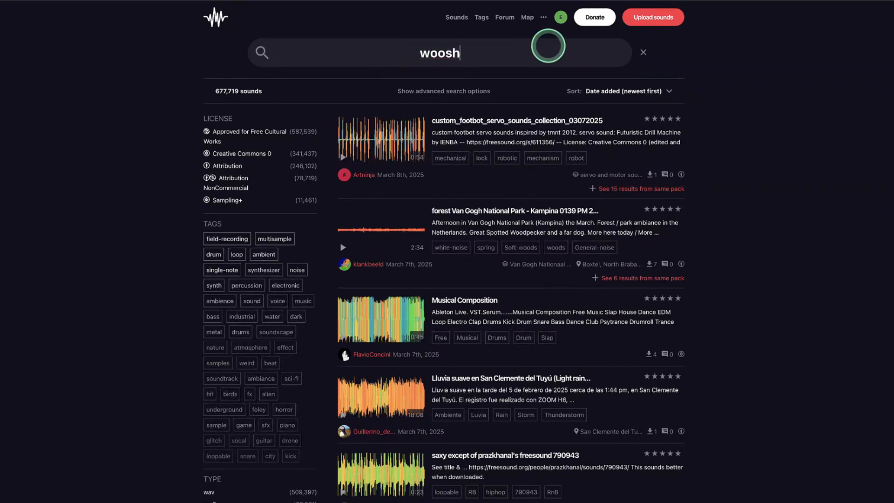
pyautogui.press('Return')
pyautogui.scroll(-1, 372, 433)
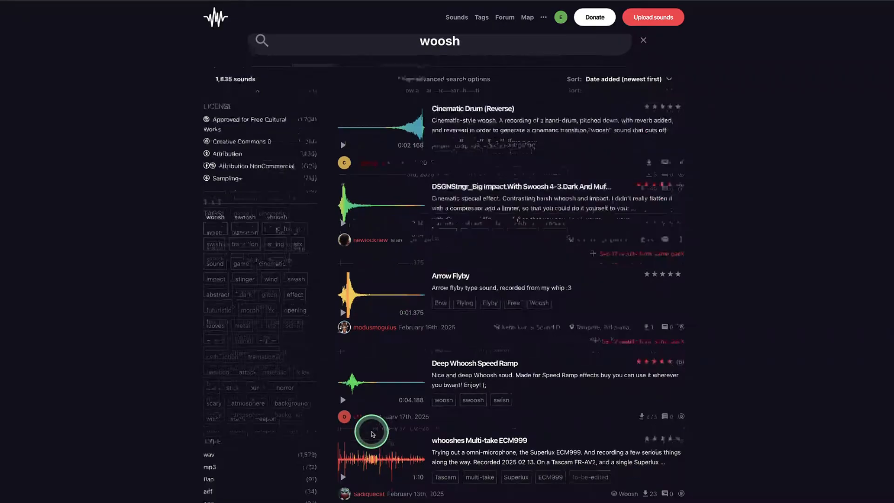
pyautogui.scroll(-3, 371, 433)
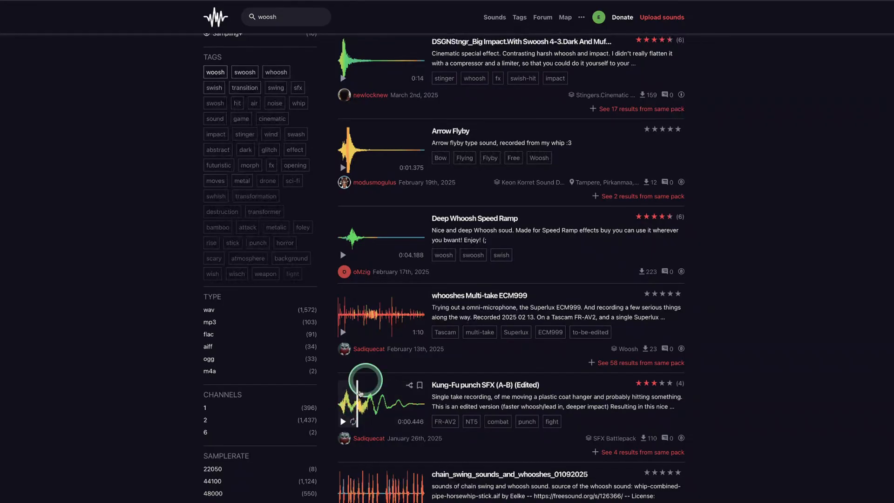
pyautogui.scroll(-4, 375, 336)
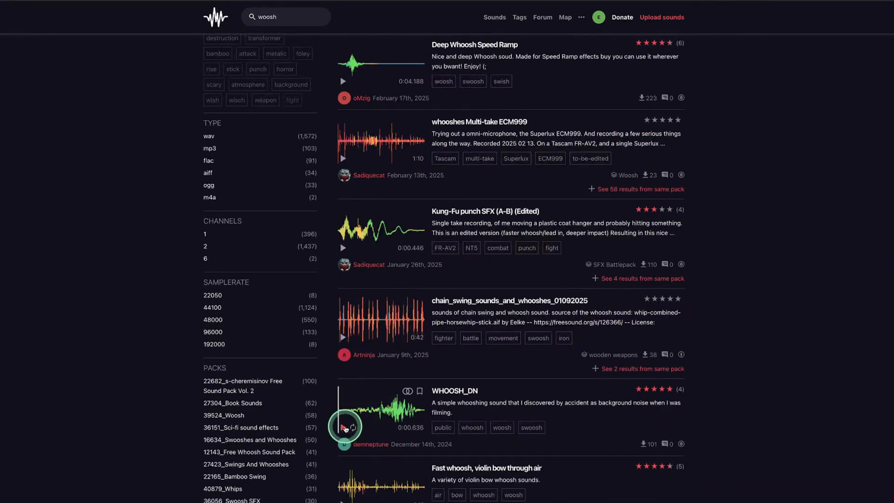
pyautogui.scroll(-6, 366, 437)
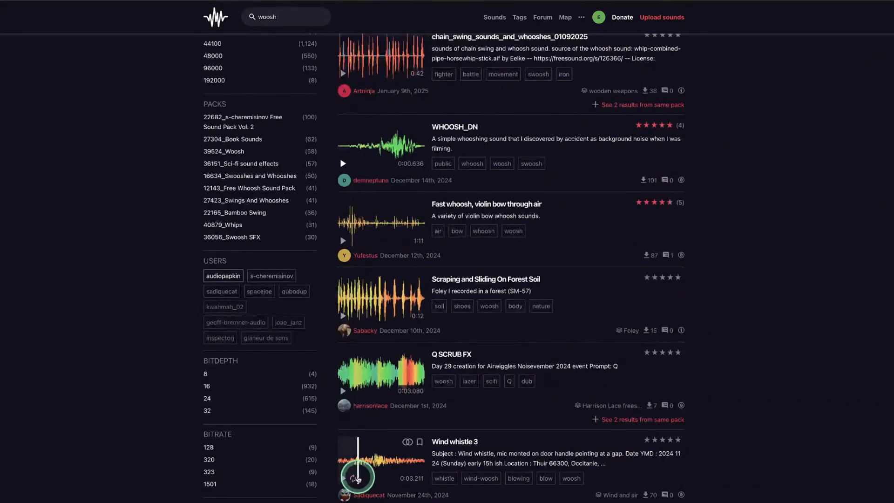
pyautogui.scroll(-4, 357, 476)
pyautogui.scroll(-5, 351, 428)
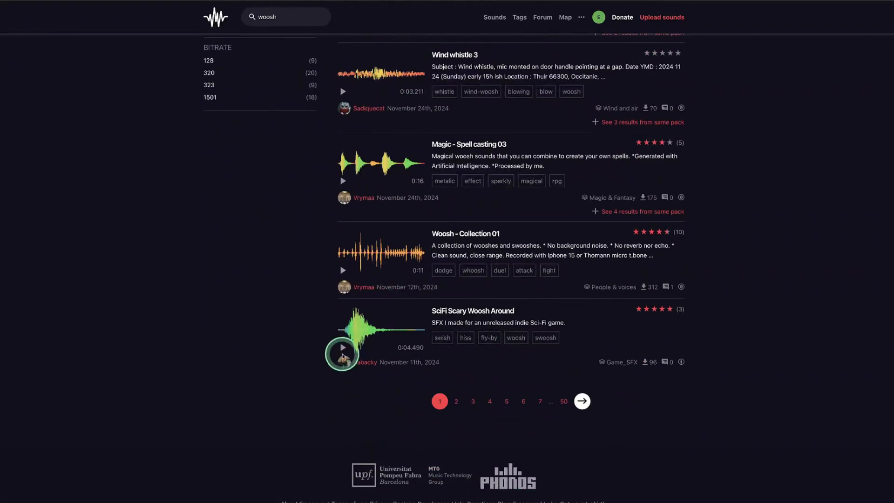
pyautogui.scroll(20, 413, 205)
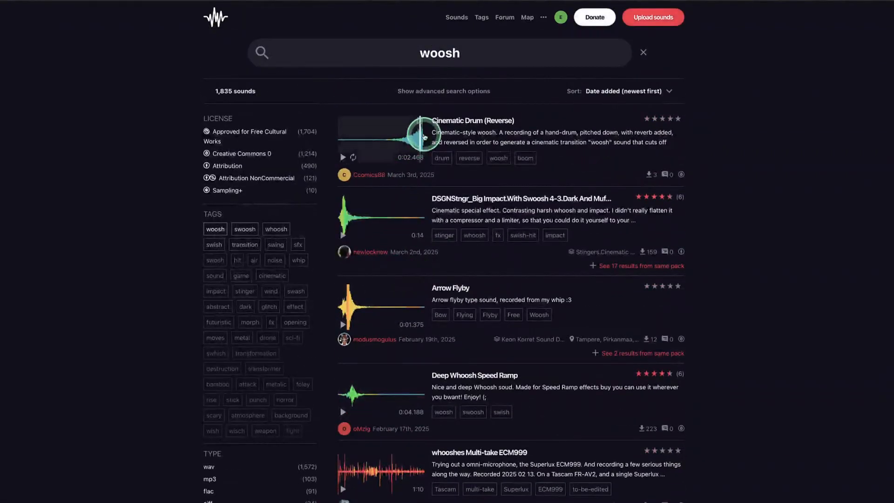
# Download the Cinematic Drum (Reverse) sound into the kdenlive Sound Effects folder
pyautogui.click(477, 122)
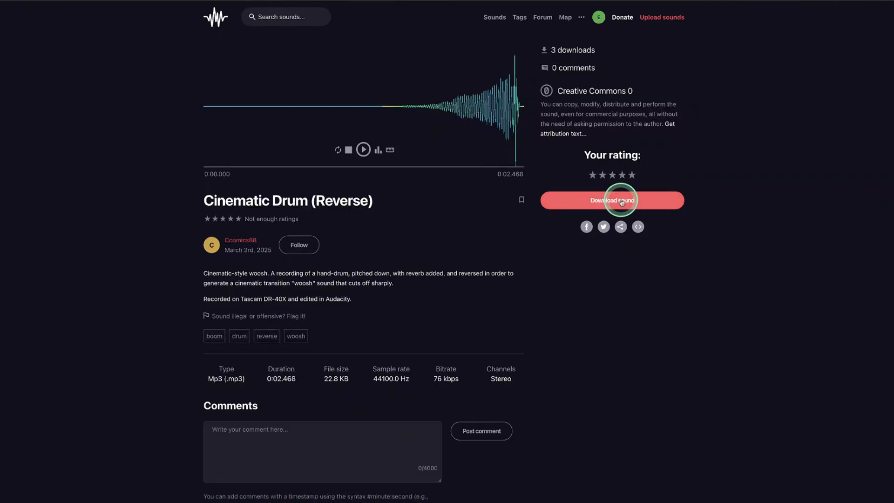
pyautogui.click(622, 201)
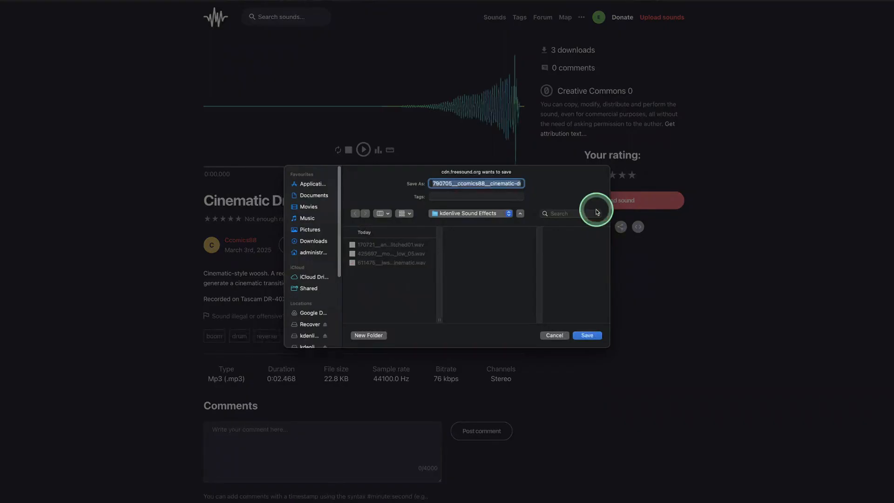
pyautogui.click(588, 335)
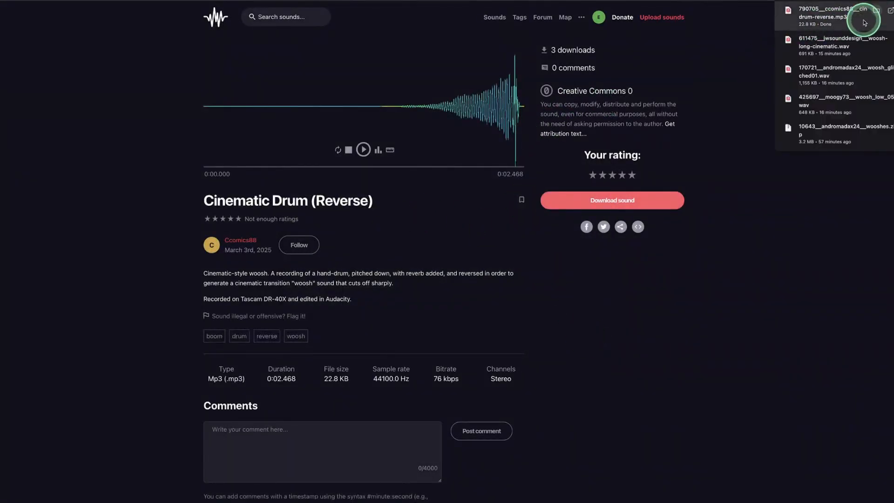
pyautogui.click(731, 344)
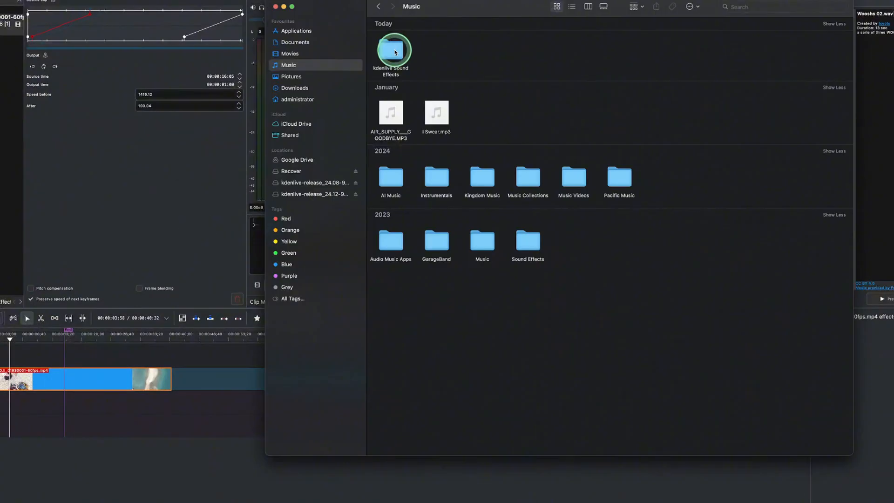
# Import the kdenlive Sound Effects folder from the file browser into the project bin and expand it
pyautogui.click(385, 55)
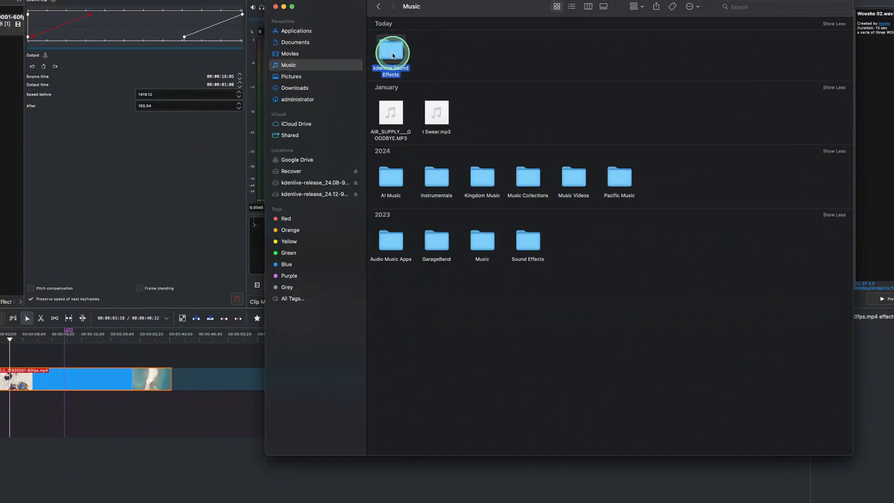
pyautogui.moveTo(393, 57); pyautogui.dragTo(42, 124)
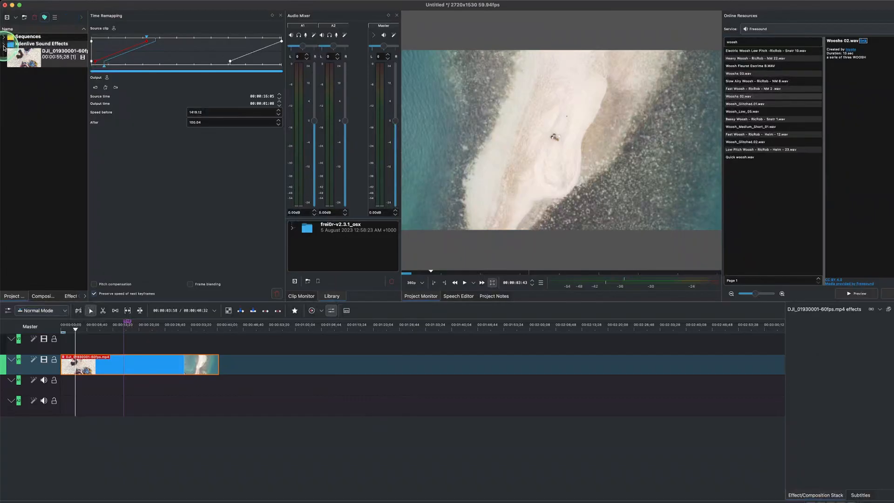
pyautogui.click(4, 44)
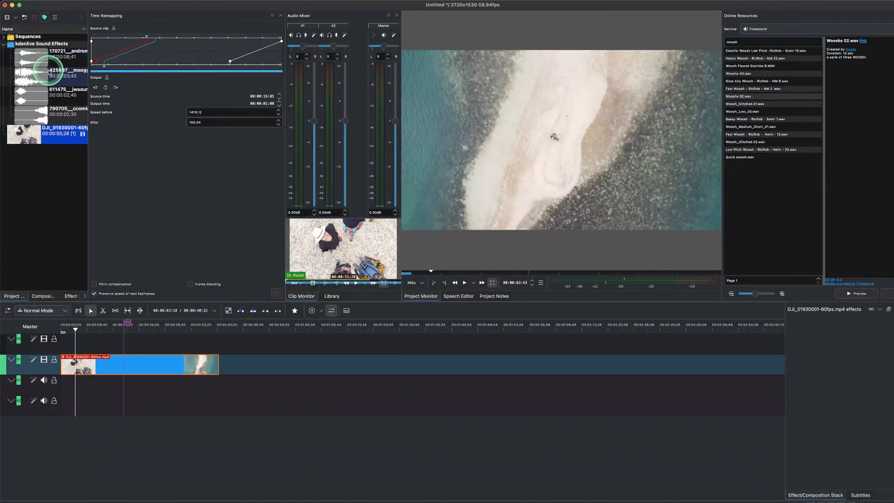
# Place the 425697 woosh clip on the audio track at the start of the timeline and play it back
pyautogui.moveTo(26, 76); pyautogui.dragTo(59, 390)
pyautogui.moveTo(61, 333)
pyautogui.mouseDown()
pyautogui.moveTo(77, 332)
pyautogui.moveTo(65, 338)
pyautogui.mouseUp()
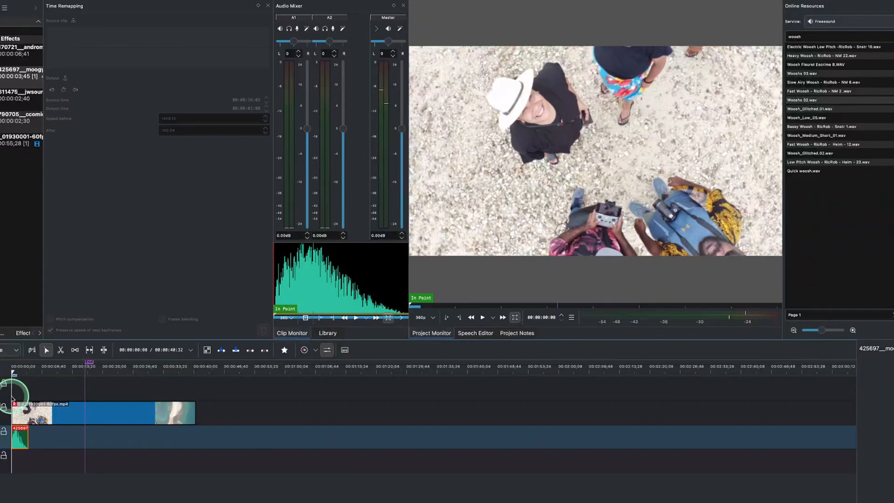
pyautogui.click(18, 441)
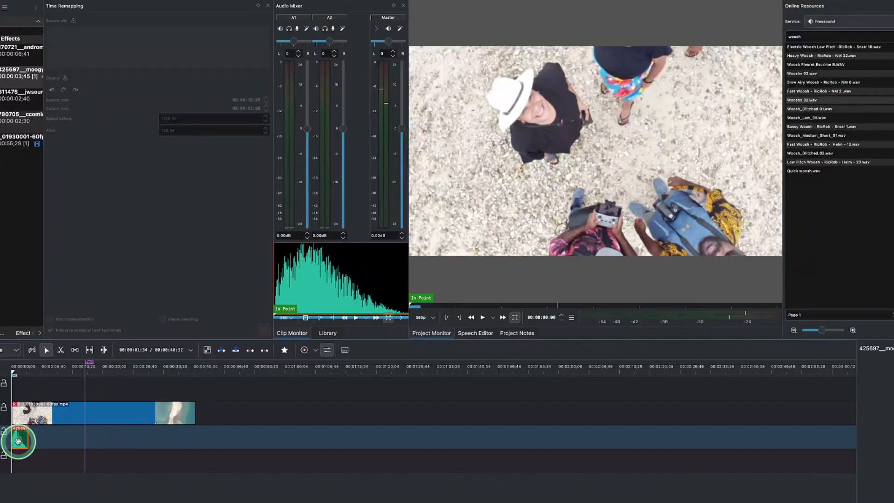
pyautogui.click(313, 280)
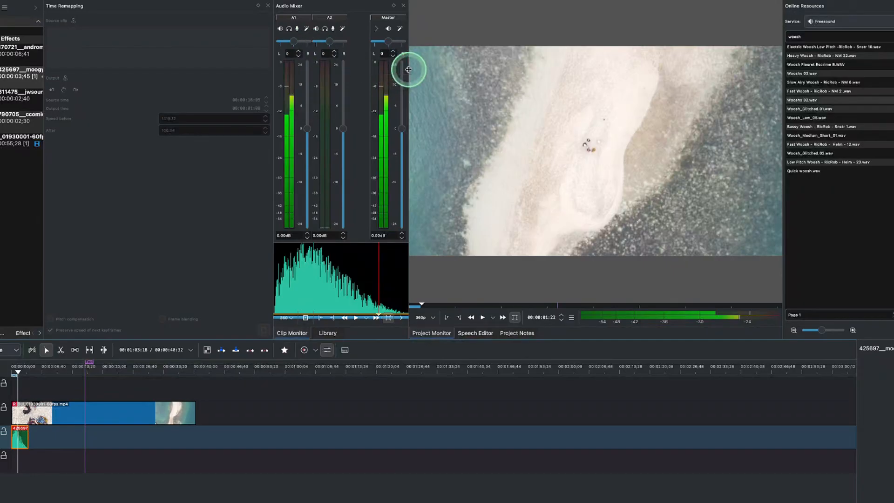
# Lower the A1 audio track volume to about -3.62 dB in the audio mixer
pyautogui.moveTo(408, 69); pyautogui.dragTo(534, 70)
pyautogui.click(22, 441)
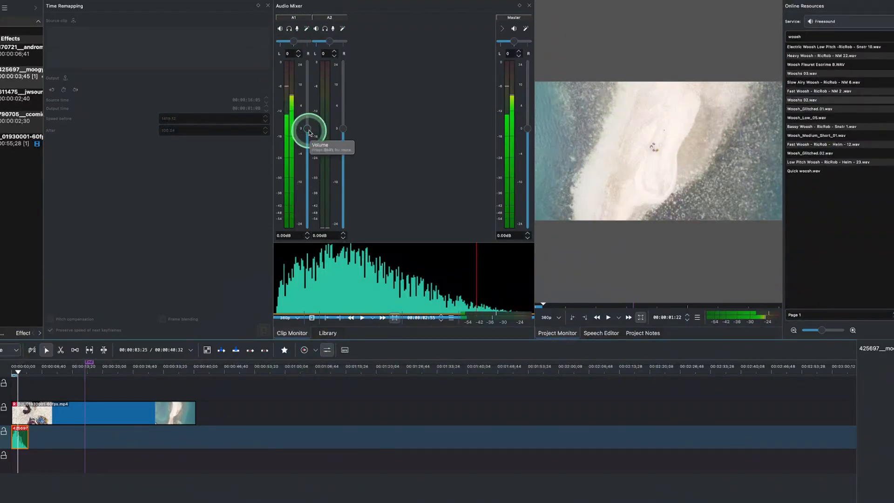
pyautogui.moveTo(308, 132); pyautogui.dragTo(309, 139)
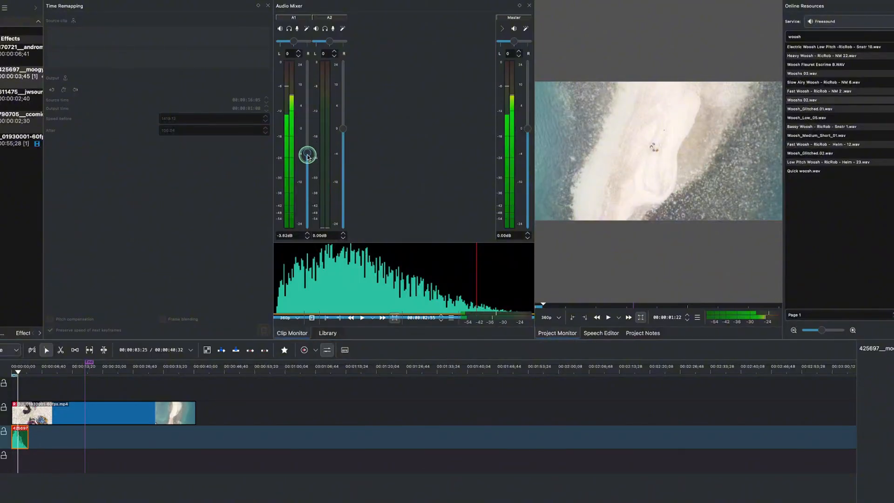